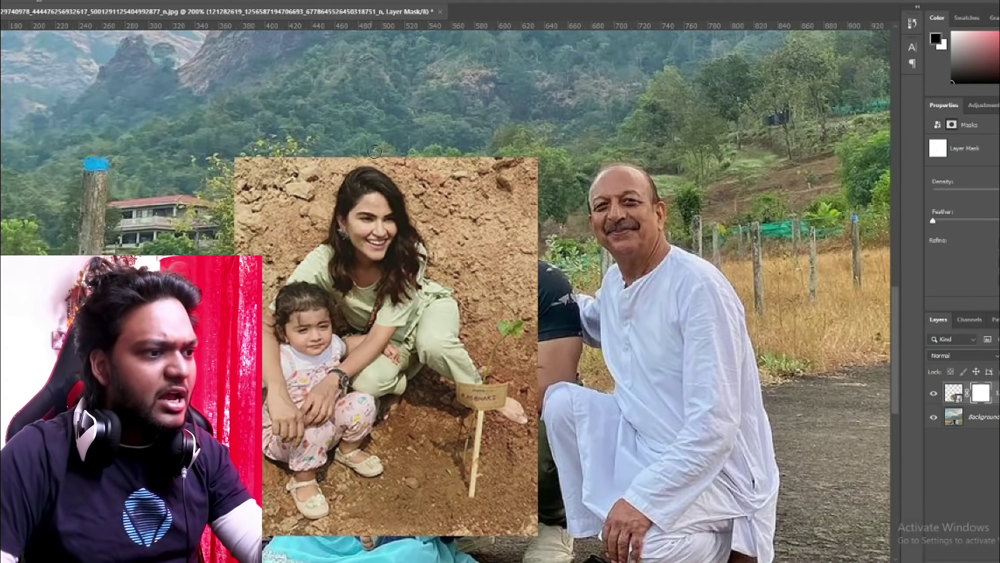
Paint black on the new layer mask to hide a streak of the pasted woman-and-child photo.
{"action": "left_click_drag", "start_coordinate": [376, 151], "coordinate": [328, 245]}
Paint out the brown dirt strip beside the woman on the mask, touching up edges in white.
{"action": "key", "text": "x"}
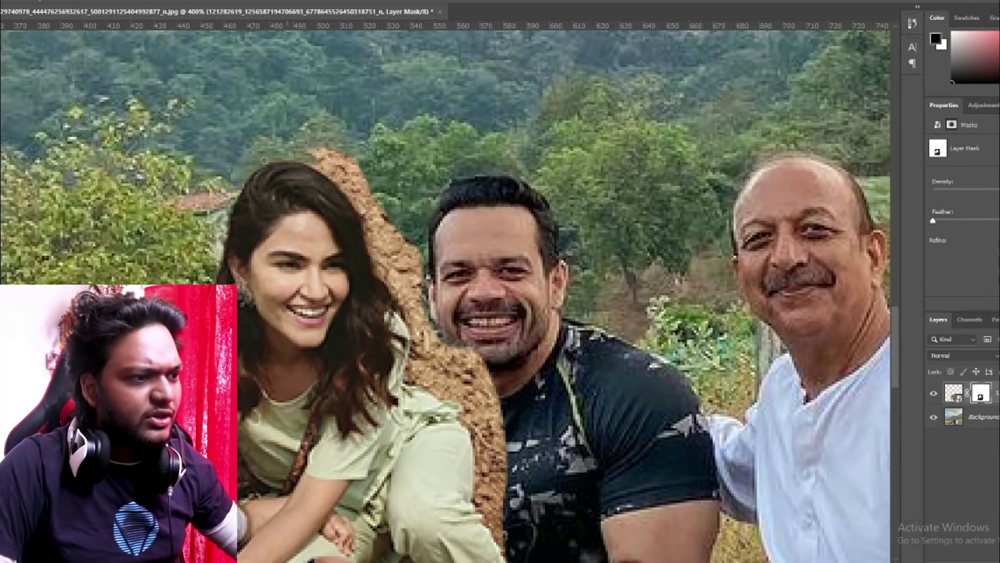
{"action": "mouse_move", "coordinate": [265, 161]}
{"action": "left_mouse_down"}
{"action": "mouse_move", "coordinate": [332, 154]}
{"action": "mouse_move", "coordinate": [362, 190]}
{"action": "mouse_move", "coordinate": [443, 379]}
{"action": "left_mouse_up"}
{"action": "scroll", "coordinate": [443, 379], "scroll_direction": "down", "scroll_amount": 2}
{"action": "left_click_drag", "start_coordinate": [412, 459], "coordinate": [385, 276]}
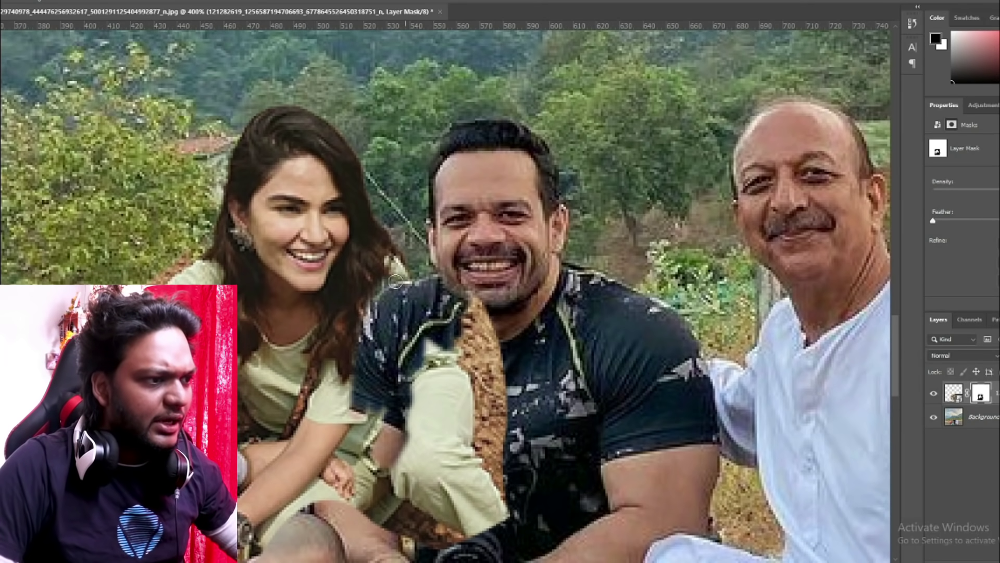
{"action": "key", "text": "x"}
{"action": "mouse_move", "coordinate": [365, 313]}
{"action": "left_mouse_down"}
{"action": "mouse_move", "coordinate": [360, 407]}
{"action": "mouse_move", "coordinate": [401, 290]}
{"action": "left_mouse_up"}
{"action": "scroll", "coordinate": [402, 291], "scroll_direction": "down", "scroll_amount": 2}
Keep hiding the dirt background in black and restore the woman's hair edge in white.
{"action": "key", "text": "x"}
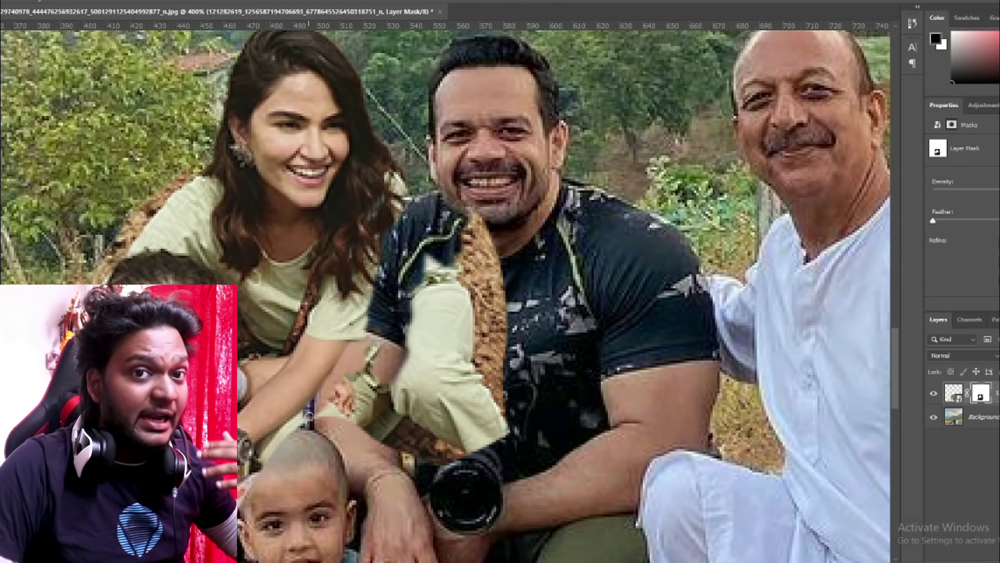
{"action": "mouse_move", "coordinate": [339, 365]}
{"action": "left_mouse_down"}
{"action": "mouse_move", "coordinate": [318, 406]}
{"action": "mouse_move", "coordinate": [378, 400]}
{"action": "mouse_move", "coordinate": [458, 459]}
{"action": "mouse_move", "coordinate": [417, 417]}
{"action": "left_mouse_up"}
{"action": "scroll", "coordinate": [417, 417], "scroll_direction": "down", "scroll_amount": 1}
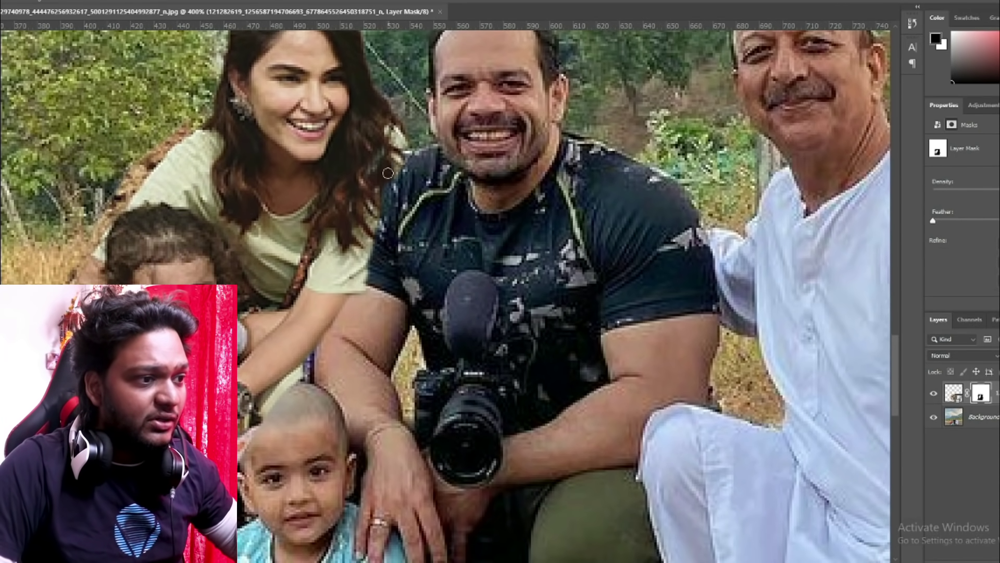
{"action": "key", "text": "x"}
{"action": "mouse_move", "coordinate": [375, 271]}
{"action": "left_mouse_down"}
{"action": "mouse_move", "coordinate": [390, 155]}
{"action": "mouse_move", "coordinate": [417, 160]}
{"action": "mouse_move", "coordinate": [366, 297]}
{"action": "left_mouse_up"}
{"action": "key", "text": "x"}
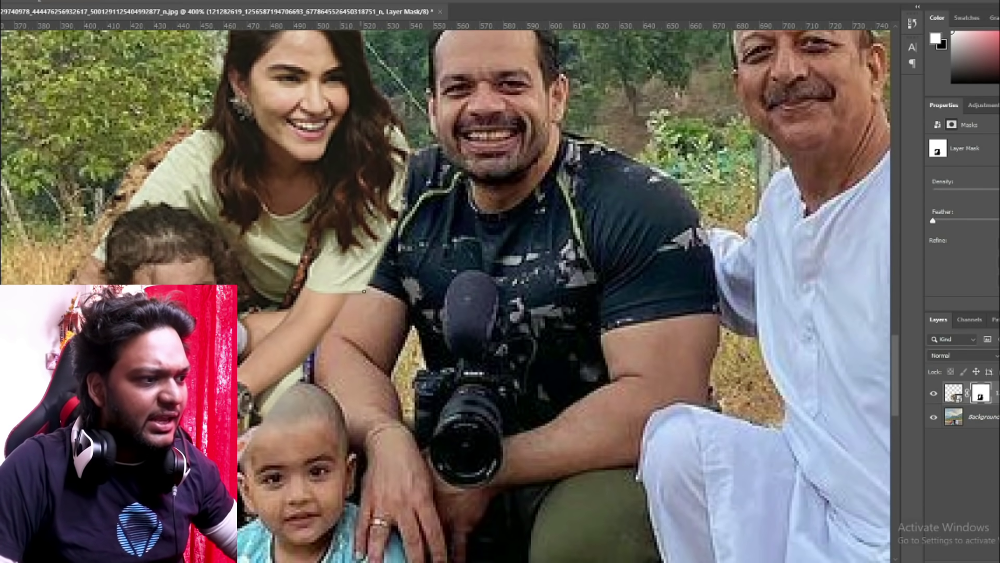
{"action": "scroll", "coordinate": [323, 343], "scroll_direction": "down", "scroll_amount": 5}
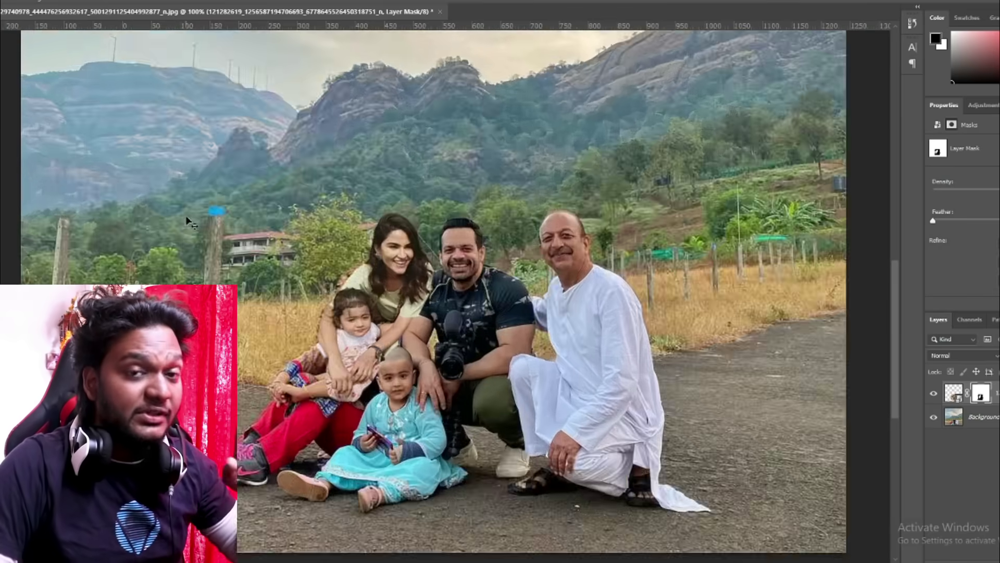
{"action": "scroll", "coordinate": [334, 298], "scroll_direction": "up", "scroll_amount": 6}
Paint out the little girl on the mask to reveal the older woman's face.
{"action": "scroll", "coordinate": [334, 298], "scroll_direction": "down", "scroll_amount": 3}
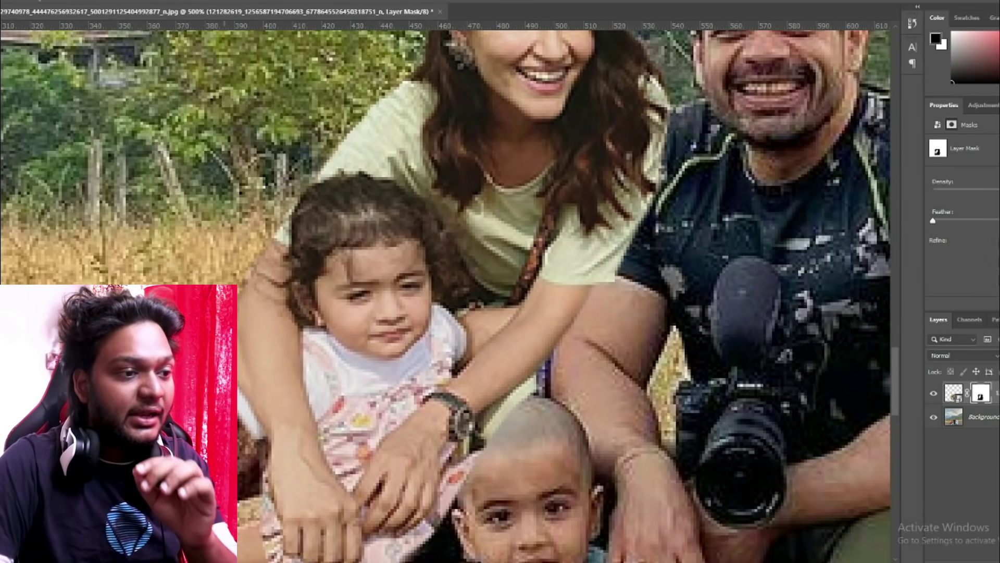
{"action": "scroll", "coordinate": [266, 373], "scroll_direction": "down", "scroll_amount": 2}
{"action": "mouse_move", "coordinate": [264, 373]}
{"action": "left_mouse_down"}
{"action": "mouse_move", "coordinate": [279, 445]}
{"action": "mouse_move", "coordinate": [339, 500]}
{"action": "mouse_move", "coordinate": [425, 430]}
{"action": "mouse_move", "coordinate": [521, 297]}
{"action": "mouse_move", "coordinate": [395, 474]}
{"action": "left_mouse_up"}
{"action": "scroll", "coordinate": [455, 260], "scroll_direction": "down", "scroll_amount": 3}
{"action": "mouse_move", "coordinate": [403, 192]}
{"action": "left_mouse_down"}
{"action": "mouse_move", "coordinate": [486, 141]}
{"action": "mouse_move", "coordinate": [461, 220]}
{"action": "mouse_move", "coordinate": [462, 255]}
{"action": "mouse_move", "coordinate": [416, 237]}
{"action": "mouse_move", "coordinate": [375, 292]}
{"action": "left_mouse_up"}
{"action": "scroll", "coordinate": [437, 295], "scroll_direction": "up", "scroll_amount": 2}
{"action": "mouse_move", "coordinate": [313, 258]}
{"action": "left_mouse_down"}
{"action": "mouse_move", "coordinate": [327, 361]}
{"action": "mouse_move", "coordinate": [443, 271]}
{"action": "mouse_move", "coordinate": [411, 302]}
{"action": "mouse_move", "coordinate": [334, 318]}
{"action": "mouse_move", "coordinate": [430, 294]}
{"action": "left_mouse_up"}
{"action": "scroll", "coordinate": [430, 295], "scroll_direction": "up", "scroll_amount": 3}
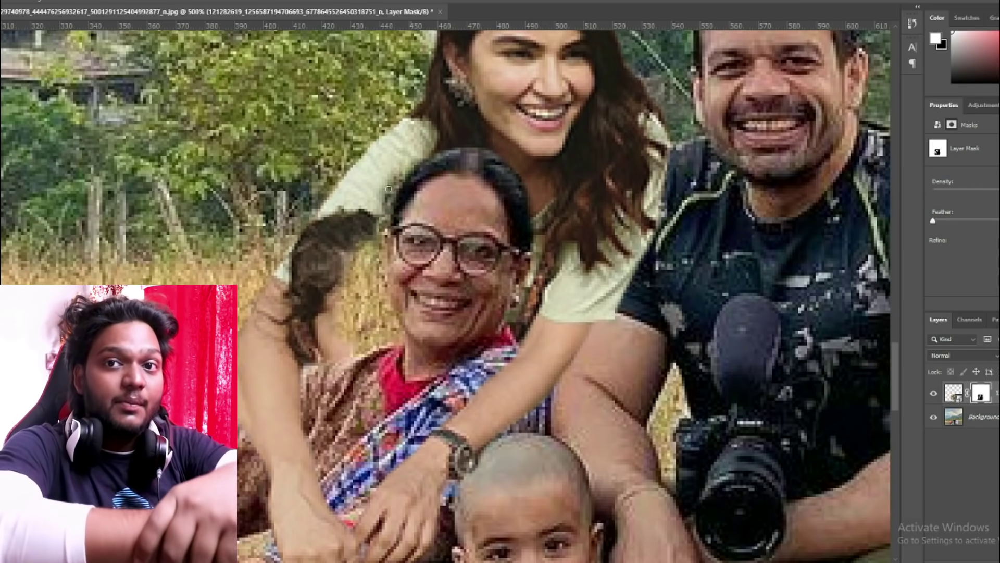
Paint the little girl back in beside the woman and view the whole photo.
{"action": "key", "text": "x"}
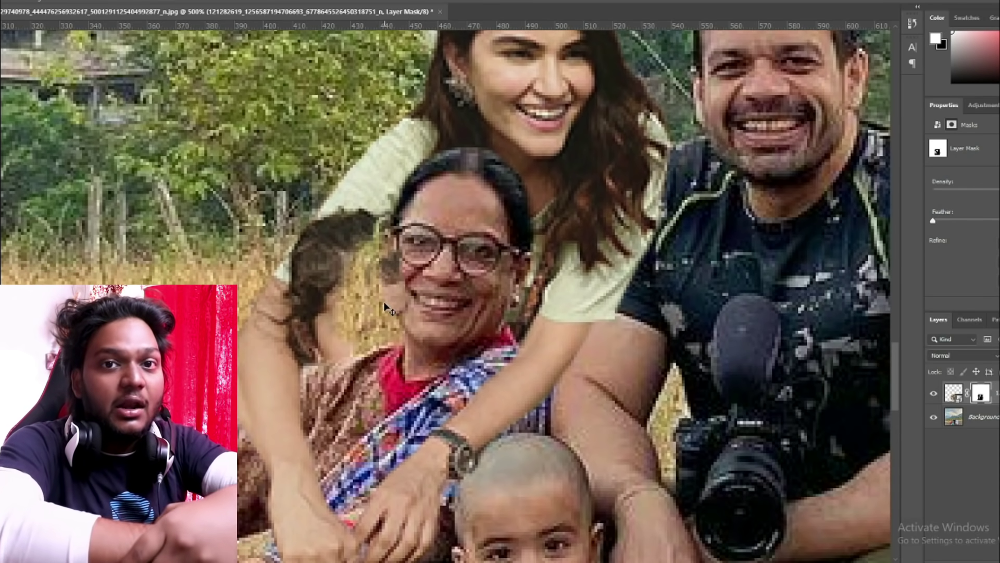
{"action": "key", "text": "x"}
{"action": "mouse_move", "coordinate": [374, 249]}
{"action": "left_mouse_down"}
{"action": "mouse_move", "coordinate": [384, 294]}
{"action": "mouse_move", "coordinate": [375, 347]}
{"action": "mouse_move", "coordinate": [339, 258]}
{"action": "left_mouse_up"}
{"action": "key", "text": "ctrl+1"}
{"action": "scroll", "coordinate": [435, 300], "scroll_direction": "up", "scroll_amount": 5}
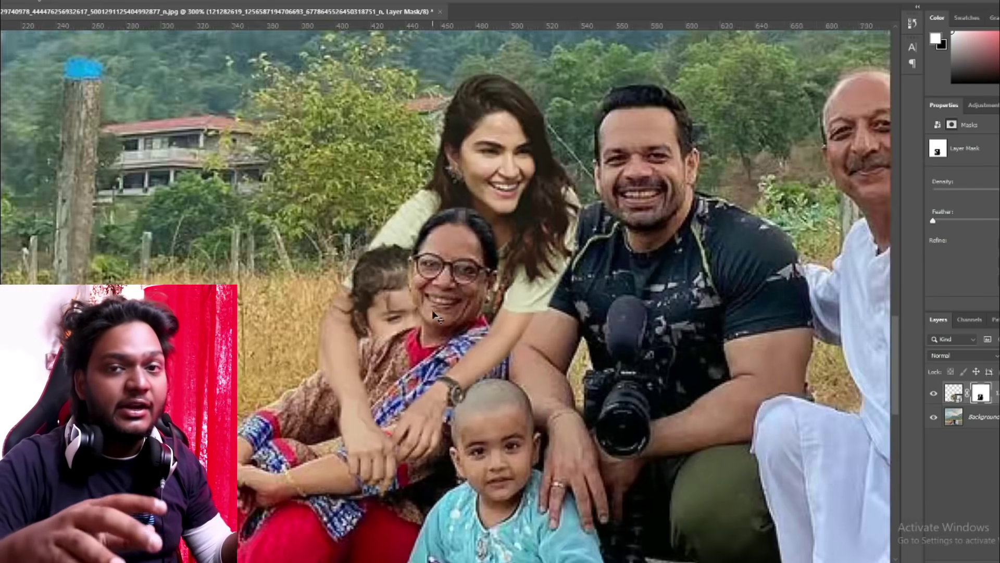
{"action": "scroll", "coordinate": [435, 299], "scroll_direction": "down", "scroll_amount": 5}
{"action": "key", "text": "x"}
{"action": "scroll", "coordinate": [445, 296], "scroll_direction": "up", "scroll_amount": 4}
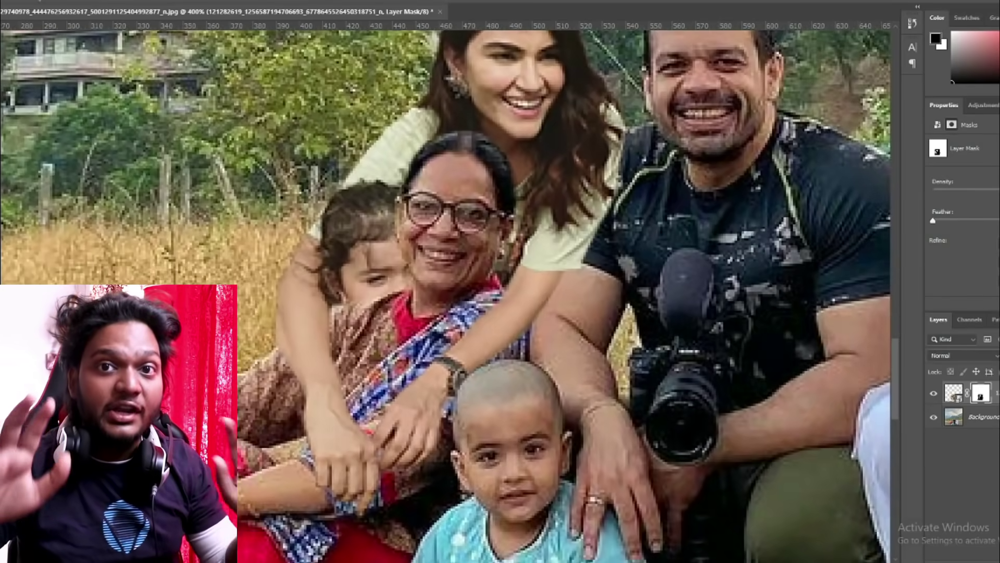
Duplicate the masked layer, rasterize the copy, and paint the cream sleeve over the child's head.
{"action": "key", "text": "ctrl+j"}
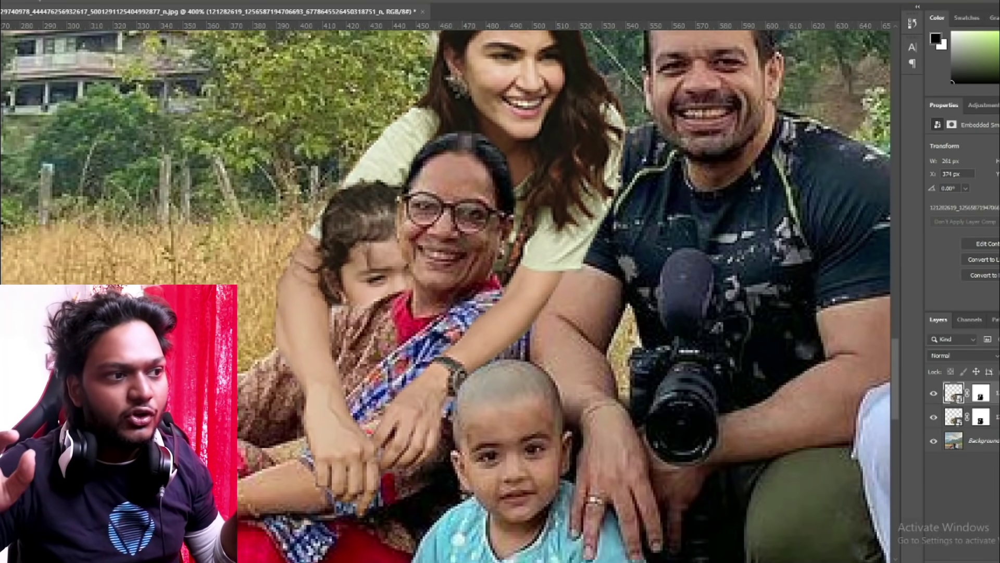
{"action": "scroll", "coordinate": [301, 265], "scroll_direction": "up", "scroll_amount": 1}
{"action": "key", "text": "Return"}
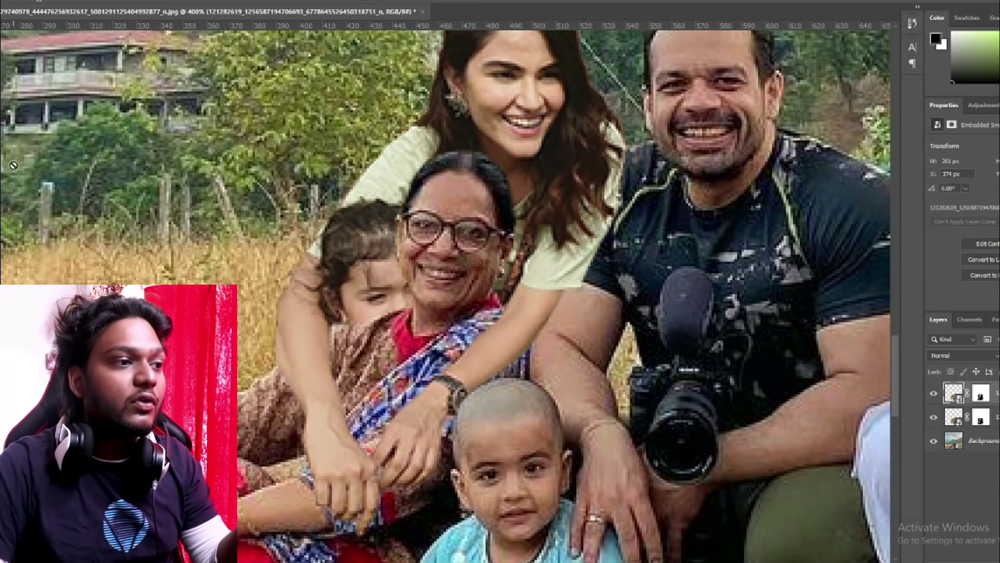
{"action": "left_click", "coordinate": [324, 318]}
{"action": "key", "text": "Return"}
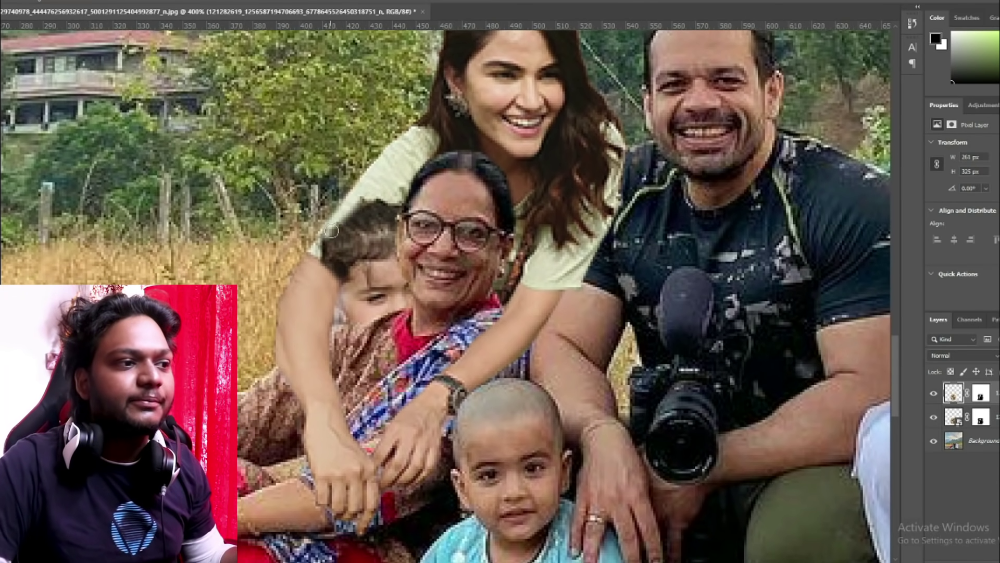
{"action": "mouse_move", "coordinate": [330, 231]}
{"action": "left_mouse_down"}
{"action": "mouse_move", "coordinate": [373, 200]}
{"action": "mouse_move", "coordinate": [383, 214]}
{"action": "mouse_move", "coordinate": [335, 233]}
{"action": "mouse_move", "coordinate": [360, 224]}
{"action": "mouse_move", "coordinate": [350, 216]}
{"action": "mouse_move", "coordinate": [364, 203]}
{"action": "mouse_move", "coordinate": [324, 244]}
{"action": "left_mouse_up"}
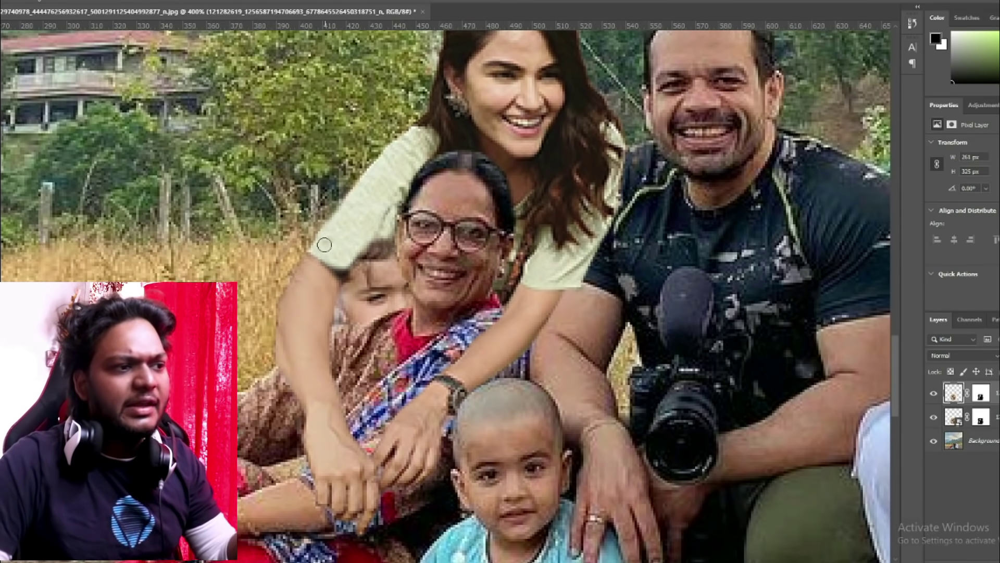
{"action": "left_click_drag", "start_coordinate": [340, 278], "coordinate": [386, 213]}
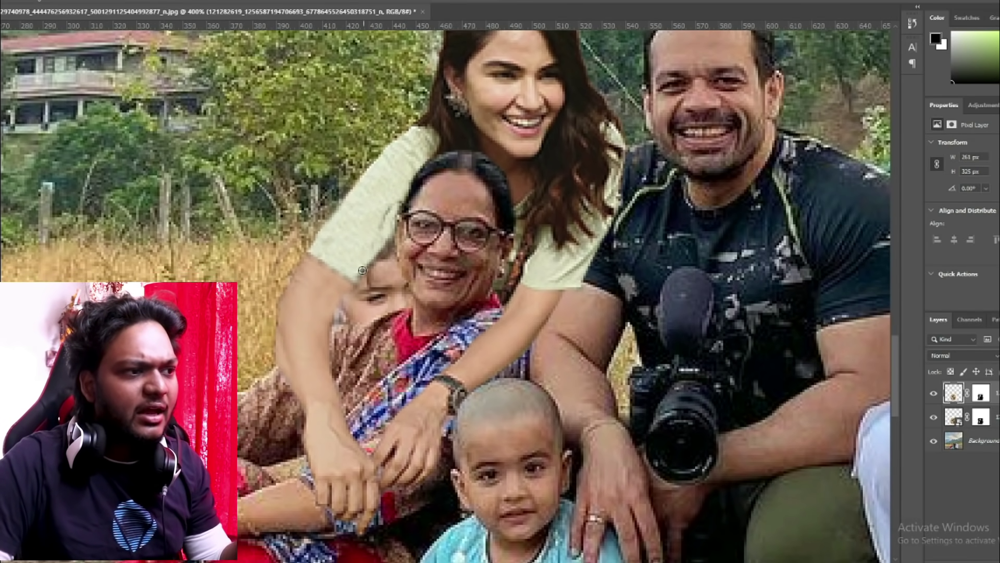
Target the copy's mask and mask out the area near the child's face.
{"action": "key", "text": "ctrl+backslash"}
{"action": "key", "text": "x"}
{"action": "scroll", "coordinate": [323, 340], "scroll_direction": "down", "scroll_amount": 1}
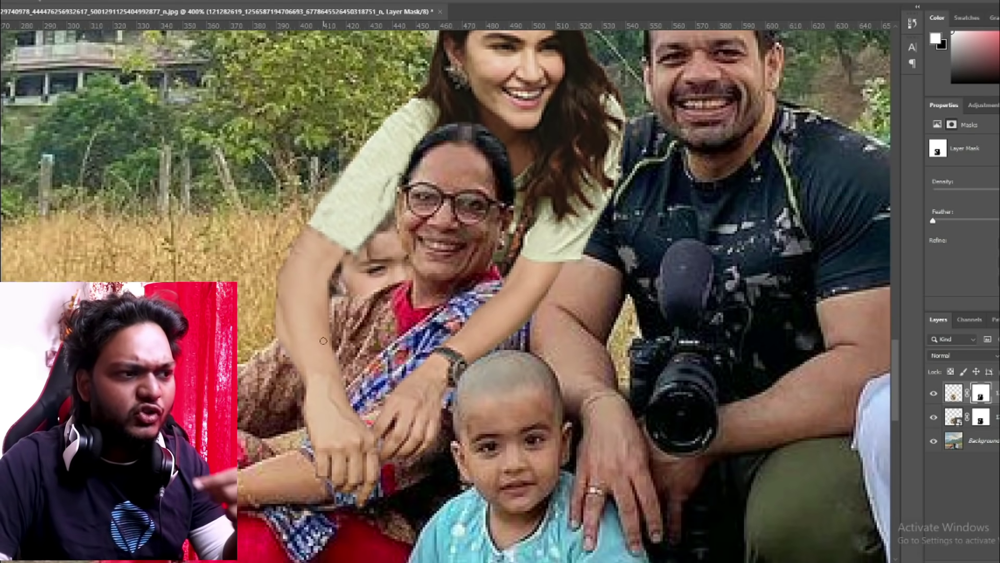
{"action": "left_click", "coordinate": [935, 418]}
{"action": "key", "text": "x"}
{"action": "mouse_move", "coordinate": [362, 257]}
{"action": "left_mouse_down"}
{"action": "mouse_move", "coordinate": [353, 290]}
{"action": "mouse_move", "coordinate": [393, 233]}
{"action": "mouse_move", "coordinate": [375, 261]}
{"action": "left_mouse_up"}
Toggle the top and second layers' visibility to compare, making the top pixel layer active.
{"action": "key", "text": "ctrl+1"}
{"action": "left_click", "coordinate": [934, 394]}
{"action": "left_click", "coordinate": [934, 418]}
{"action": "left_click", "coordinate": [934, 418]}
{"action": "left_click", "coordinate": [935, 393]}
{"action": "left_click", "coordinate": [953, 393]}
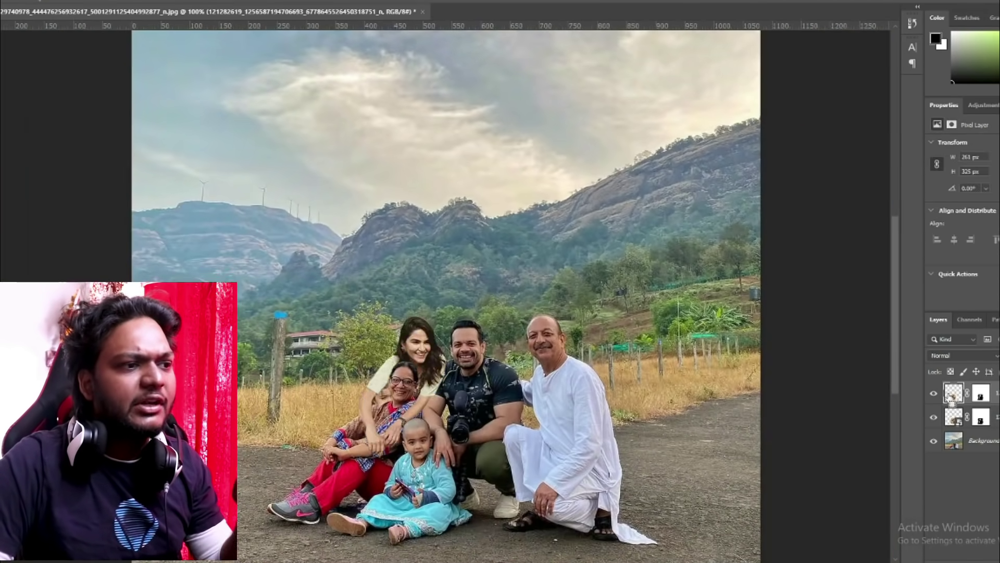
{"action": "scroll", "coordinate": [299, 225], "scroll_direction": "up", "scroll_amount": 3}
{"action": "scroll", "coordinate": [299, 226], "scroll_direction": "down", "scroll_amount": 3}
{"action": "scroll", "coordinate": [299, 225], "scroll_direction": "up", "scroll_amount": 4}
Duplicate the current layer with Ctrl+J.
{"action": "key", "text": "ctrl+j"}
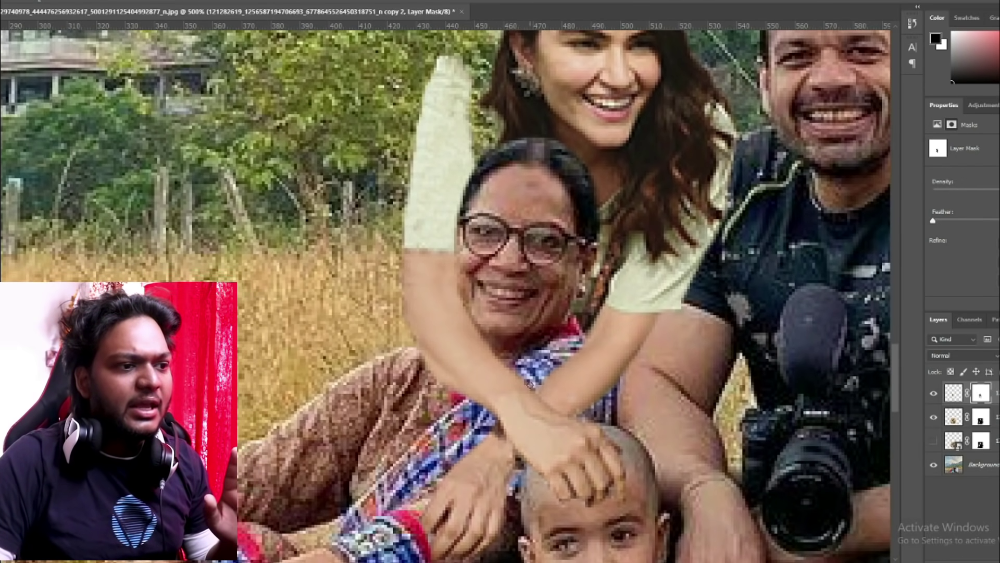
{"action": "key", "text": "ctrl+minus"}
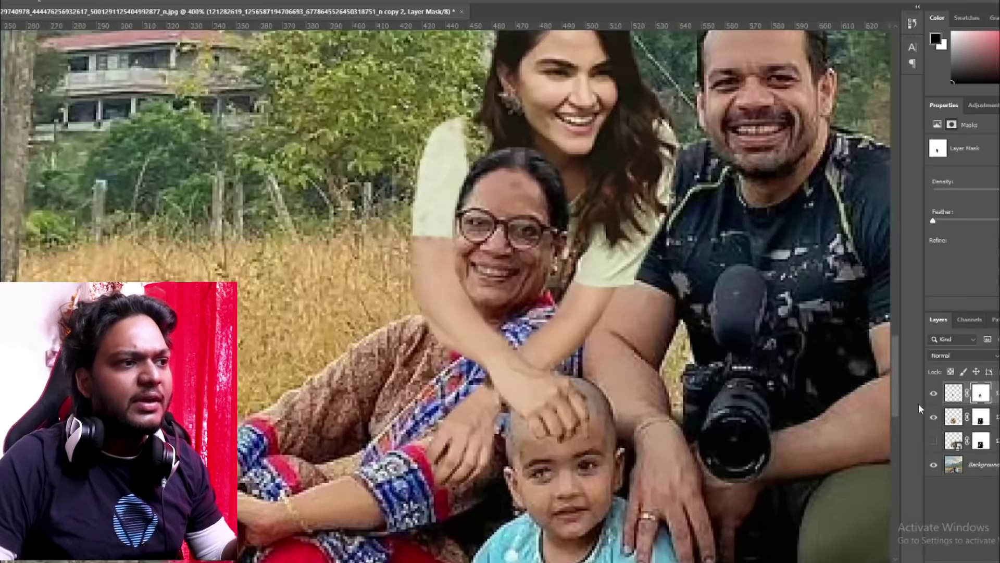
{"action": "scroll", "coordinate": [448, 261], "scroll_direction": "up", "scroll_amount": 2}
Paint the mask along the left edge of the woman's light shirt in white and black.
{"action": "key", "text": "x"}
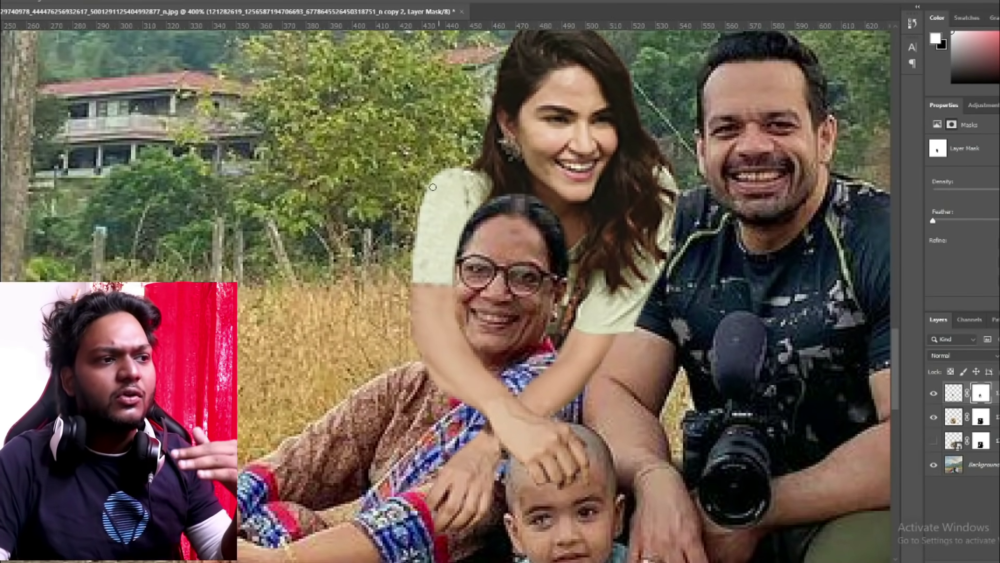
{"action": "key", "text": "x"}
{"action": "left_click", "coordinate": [522, 219]}
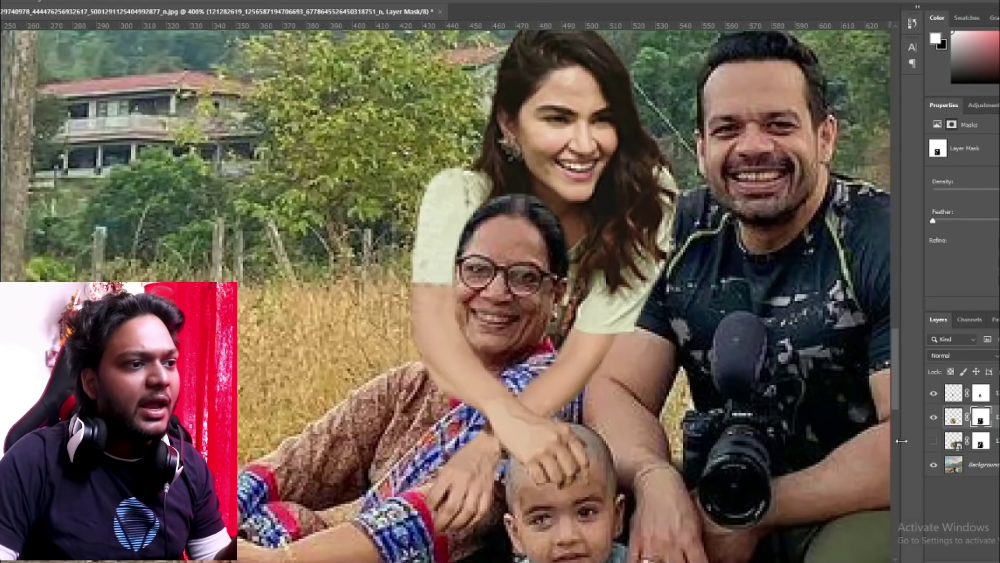
{"action": "scroll", "coordinate": [485, 428], "scroll_direction": "up", "scroll_amount": 1}
{"action": "key", "text": "x"}
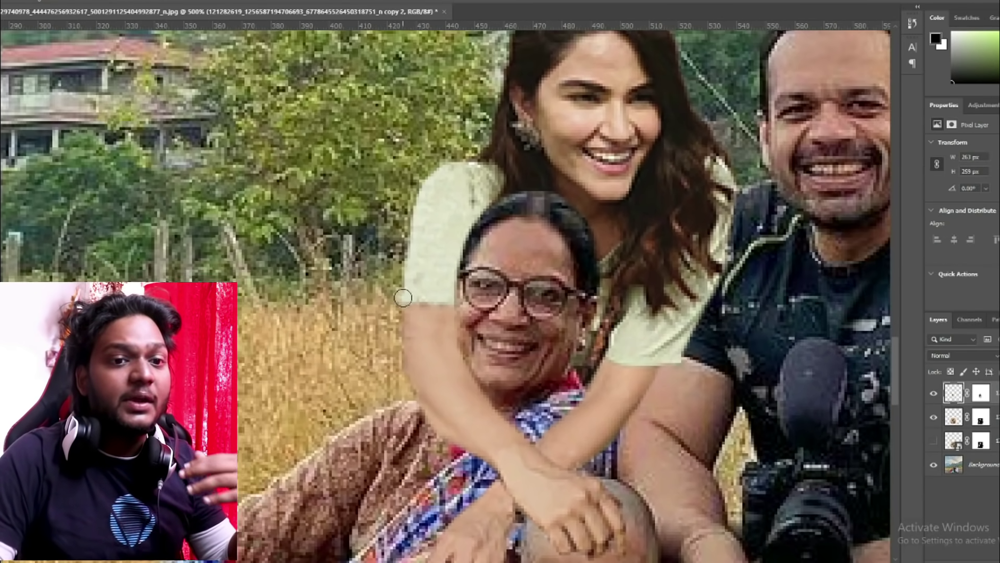
{"action": "mouse_move", "coordinate": [402, 295]}
{"action": "left_mouse_down"}
{"action": "mouse_move", "coordinate": [415, 223]}
{"action": "mouse_move", "coordinate": [417, 239]}
{"action": "left_mouse_up"}
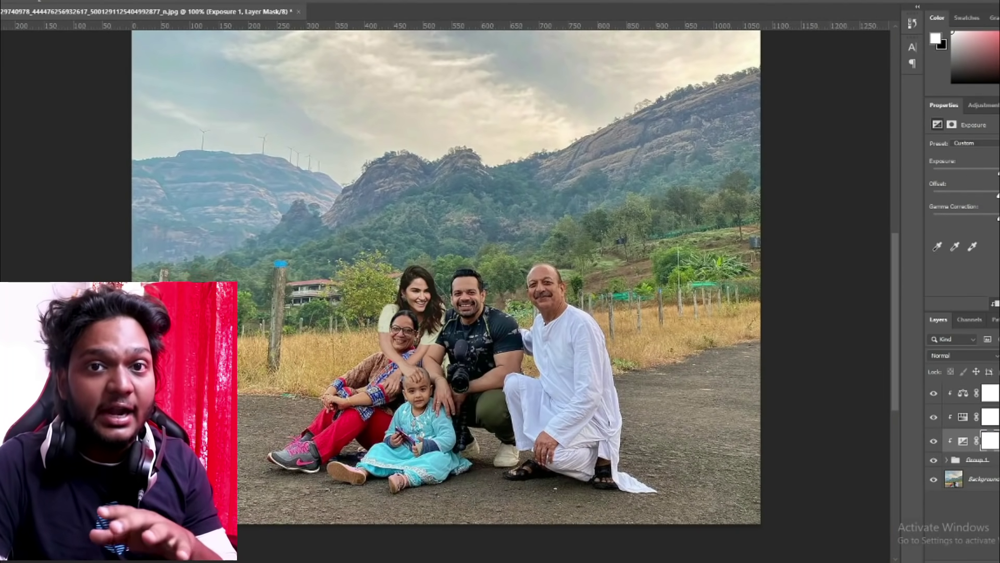
Drag the Color Balance 1 midtones Cyan–Red slider toward Cyan to cool the relatives.
{"action": "left_click", "coordinate": [966, 392]}
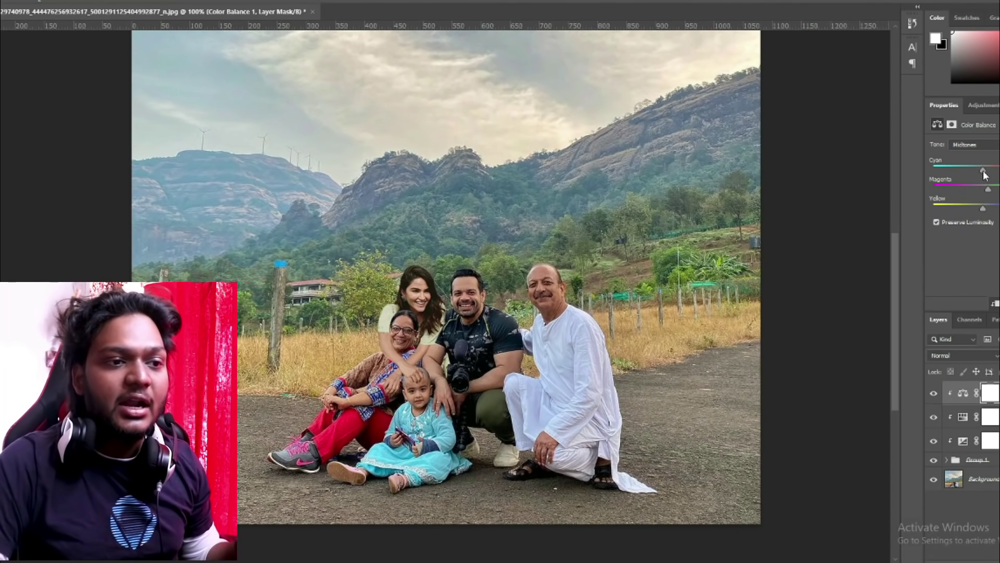
{"action": "left_click_drag", "start_coordinate": [984, 171], "coordinate": [980, 171]}
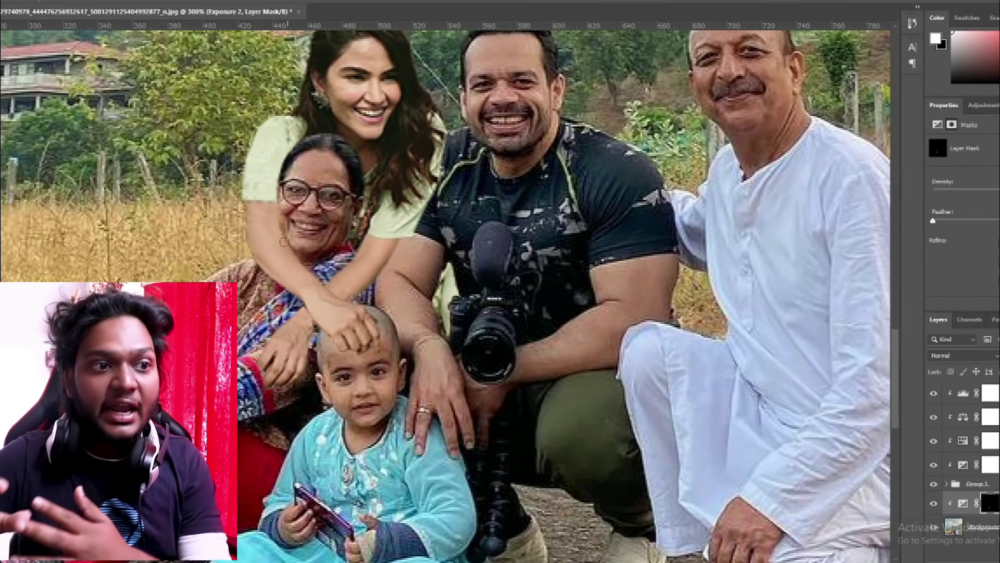
{"action": "key", "text": "x"}
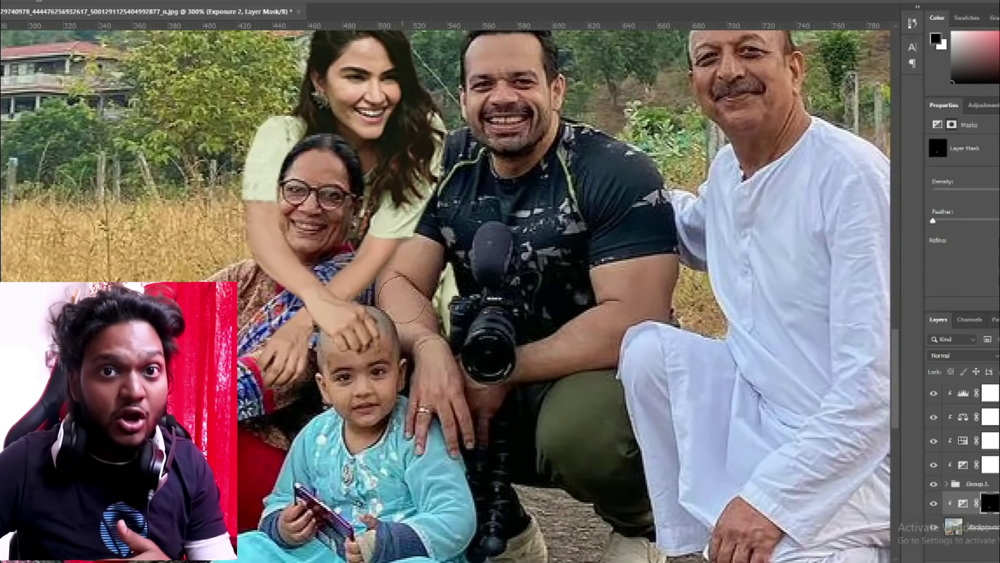
{"action": "scroll", "coordinate": [330, 327], "scroll_direction": "down", "scroll_amount": 1}
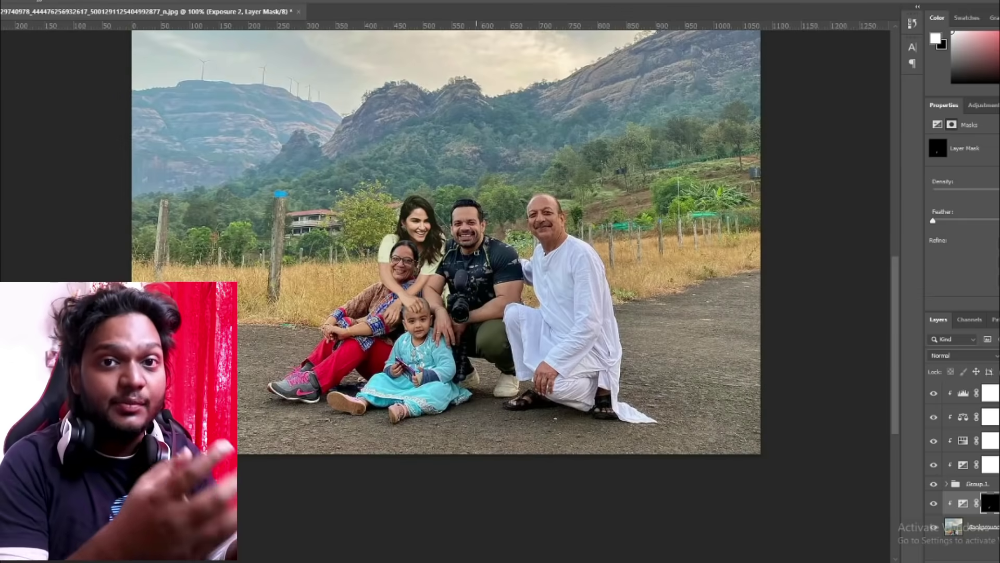
{"action": "scroll", "coordinate": [446, 313], "scroll_direction": "up", "scroll_amount": 3}
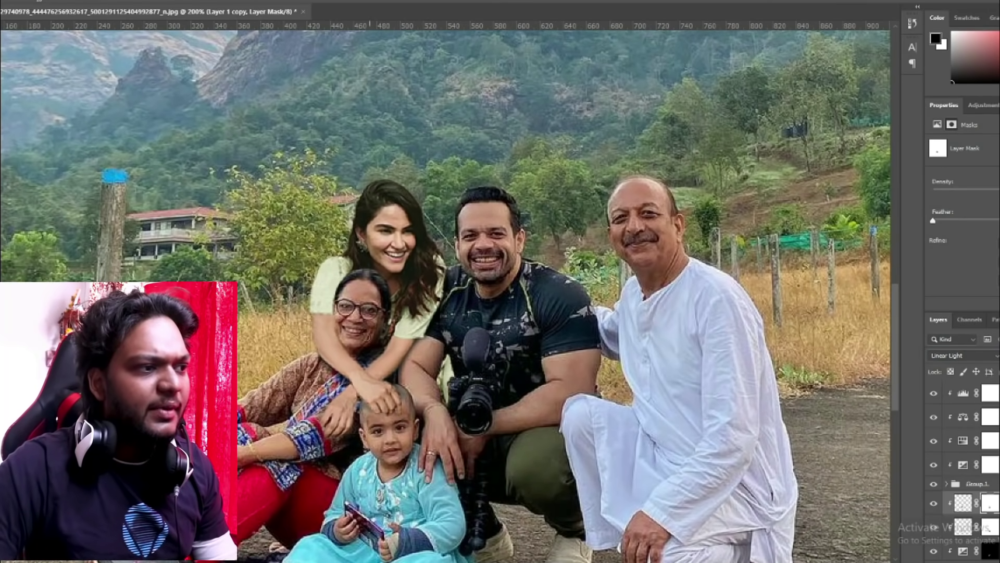
Target Layer 1's mask, then apply Create Clipping Mask to Layer 1.
{"action": "key", "text": "alt+bracketleft"}
{"action": "key", "text": "ctrl+plus"}
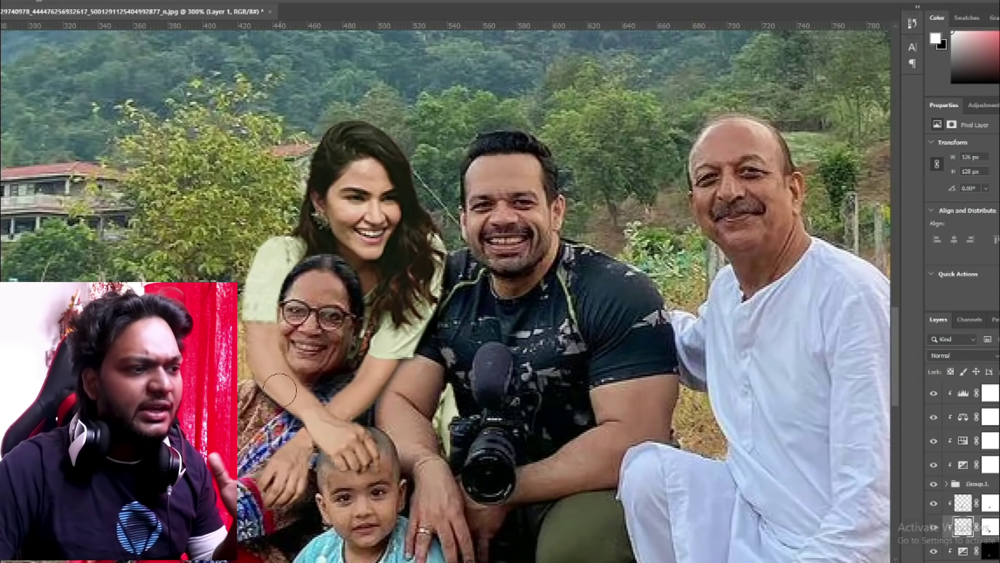
{"action": "key", "text": "x"}
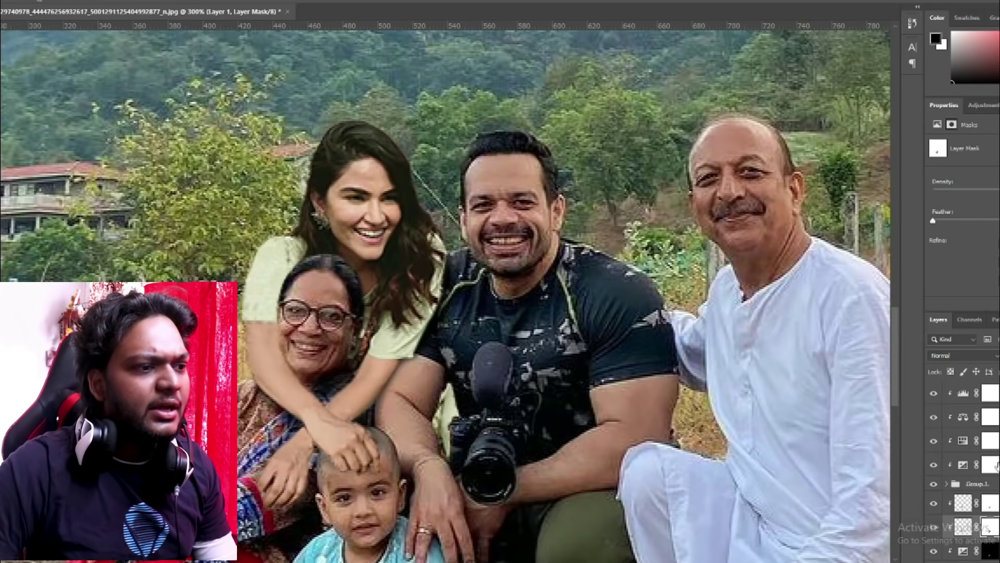
{"action": "right_click", "coordinate": [959, 393]}
{"action": "left_click", "coordinate": [927, 306]}
{"action": "key", "text": "x"}
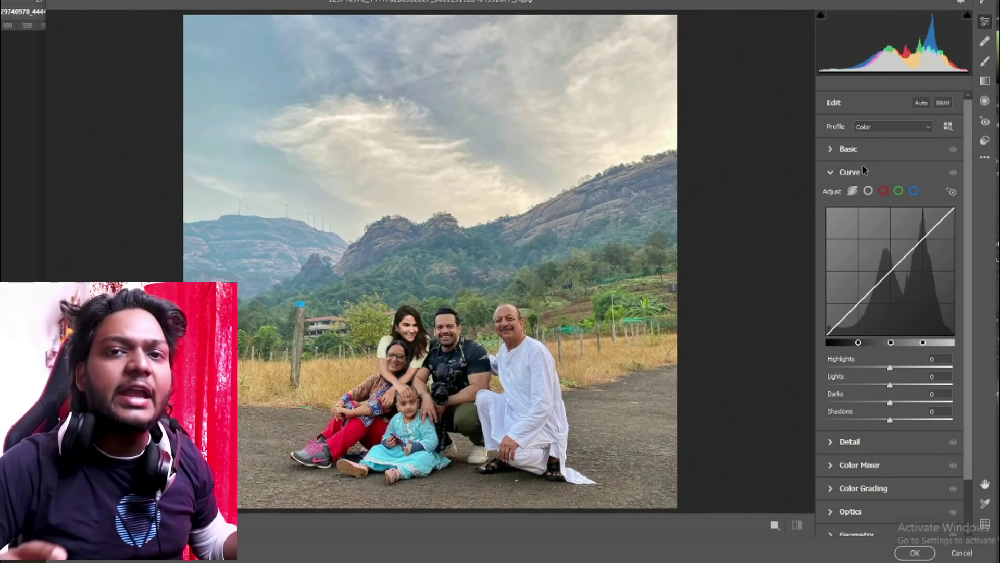
In Camera Raw's Basic panel, set Temperature -7, Contrast +19 and Highlights -17.
{"action": "left_click", "coordinate": [848, 149]}
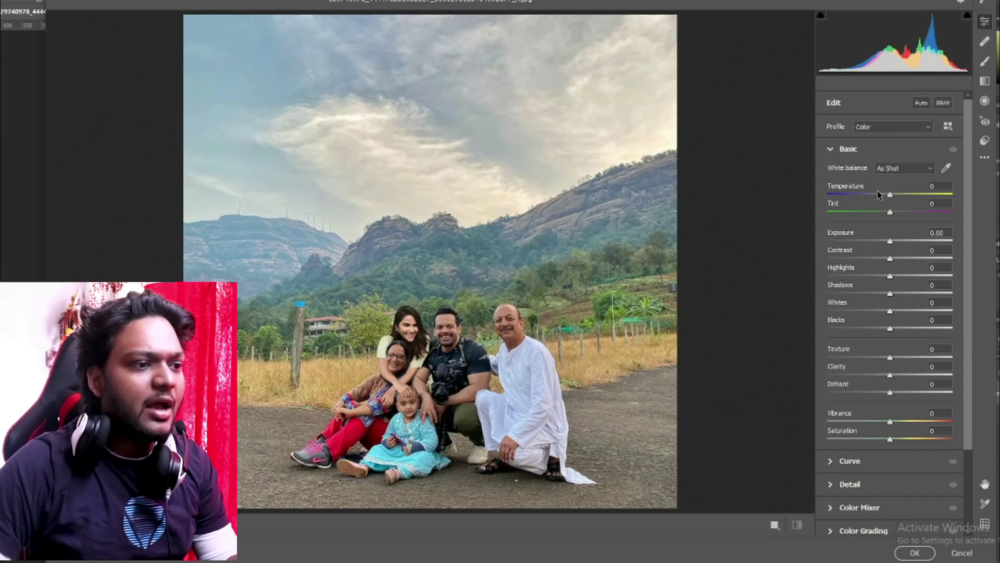
{"action": "left_click", "coordinate": [885, 195]}
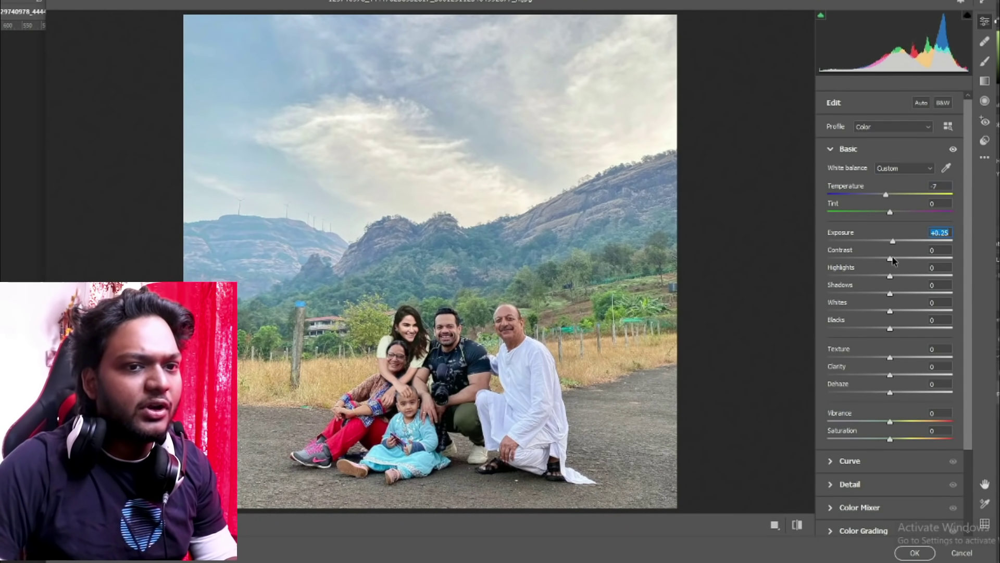
{"action": "left_click_drag", "start_coordinate": [889, 259], "coordinate": [884, 293]}
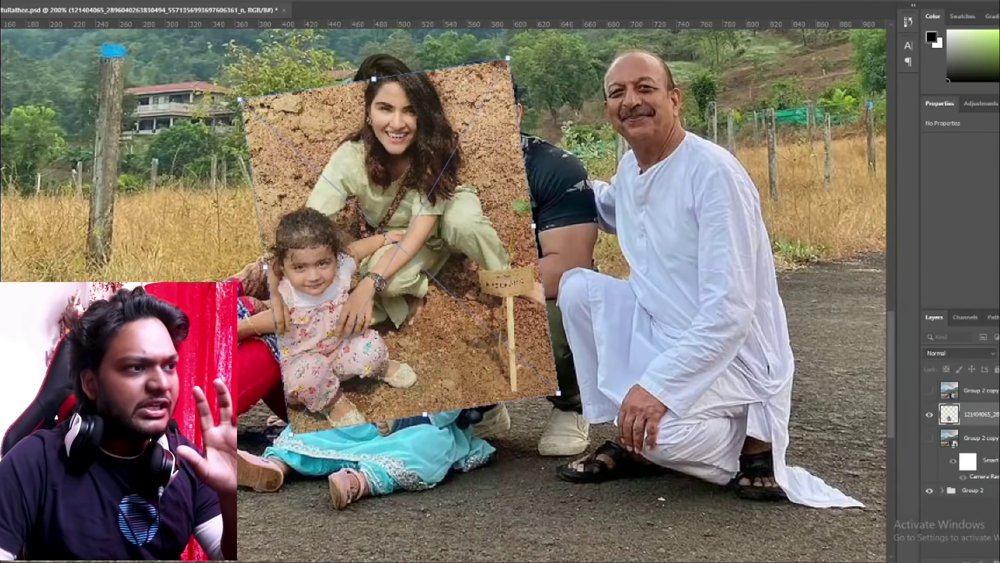
Mask the new photo down to the woman's face and align it over her face.
{"action": "mouse_move", "coordinate": [521, 313]}
{"action": "left_mouse_down"}
{"action": "mouse_move", "coordinate": [469, 235]}
{"action": "mouse_move", "coordinate": [392, 157]}
{"action": "left_mouse_up"}
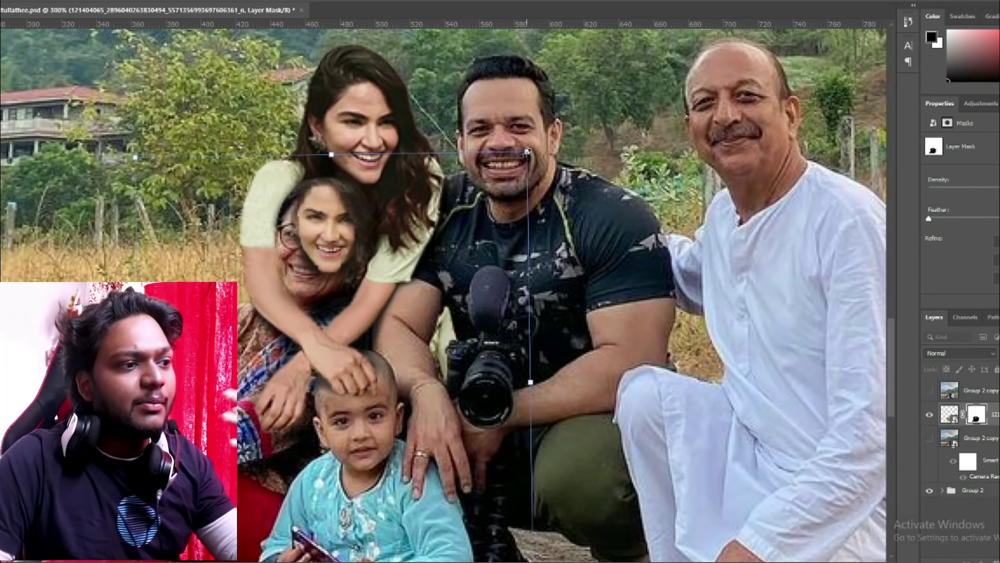
{"action": "left_click_drag", "start_coordinate": [539, 94], "coordinate": [525, 268]}
{"action": "key", "text": "Return"}
{"action": "key", "text": "x"}
{"action": "scroll", "coordinate": [437, 210], "scroll_direction": "up", "scroll_amount": 2}
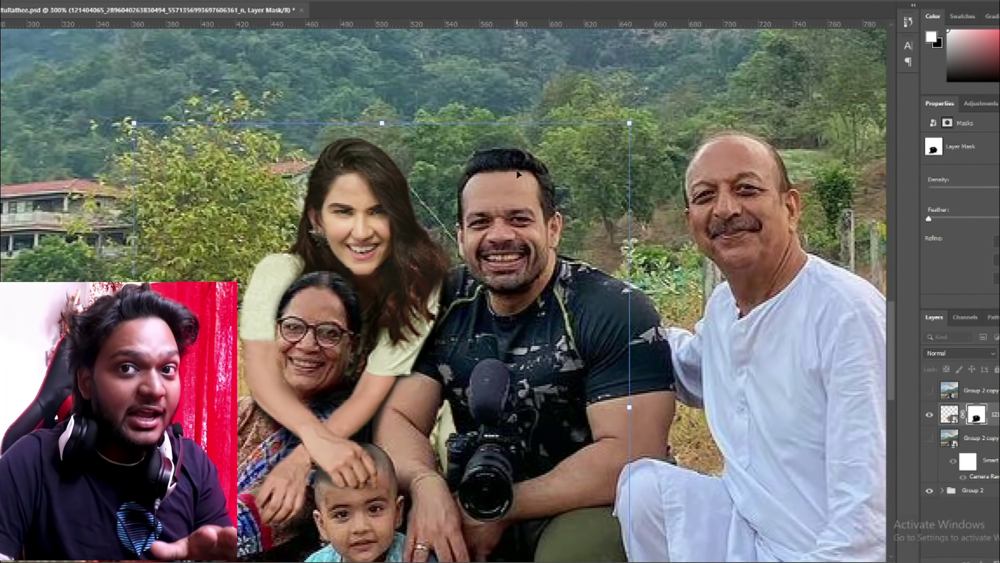
{"action": "scroll", "coordinate": [437, 209], "scroll_direction": "up", "scroll_amount": 3}
{"action": "key", "text": "x"}
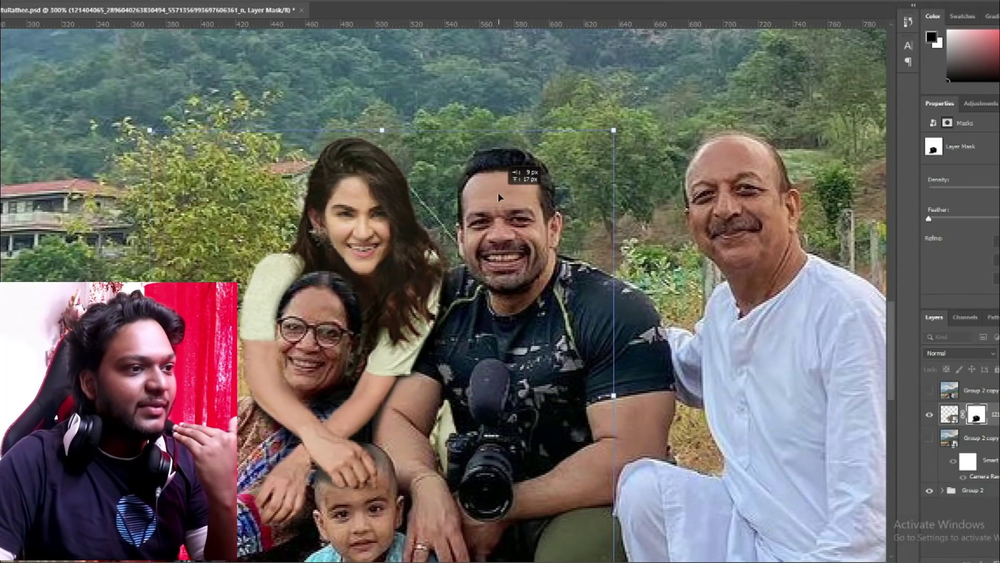
{"action": "key", "text": "ctrl+1"}
Paste the five colour adjustments clipped to the face layer and turn them on.
{"action": "key", "text": "ctrl+v"}
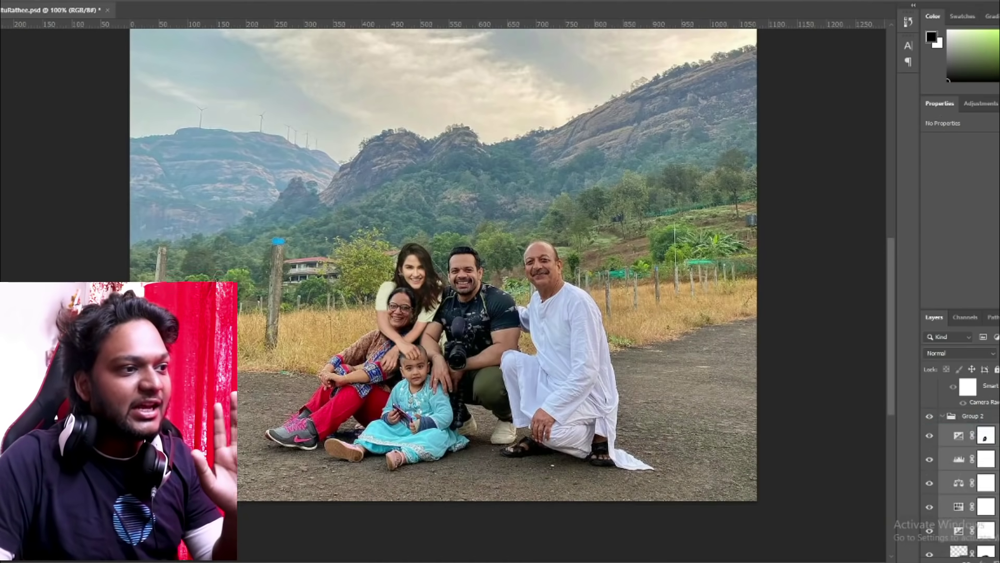
{"action": "left_click_drag", "start_coordinate": [930, 388], "coordinate": [930, 482]}
{"action": "key", "text": "ctrl+plus"}
{"action": "key", "text": "ctrl+plus"}
{"action": "key", "text": "ctrl+plus"}
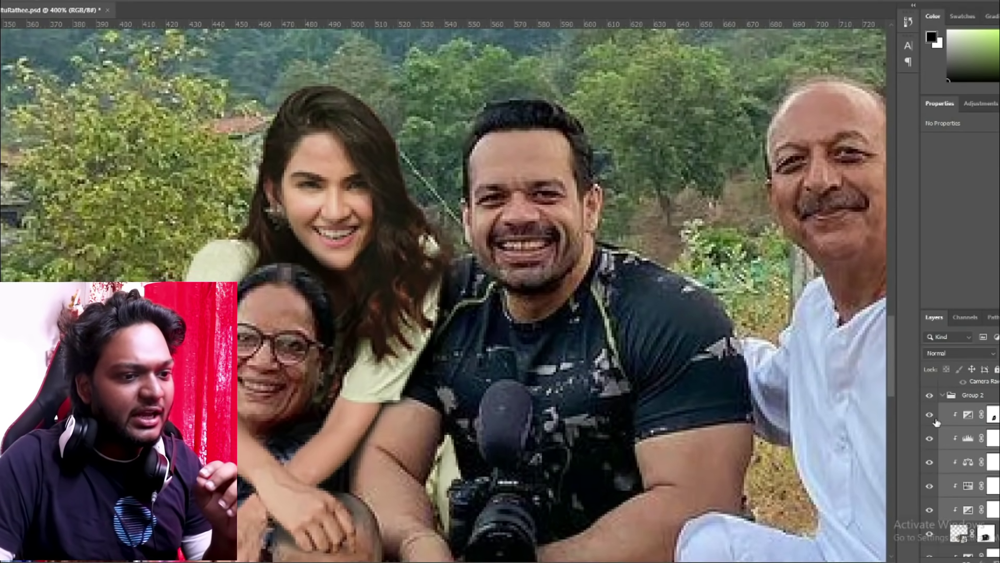
{"action": "key", "text": "ctrl+plus"}
{"action": "left_click", "coordinate": [936, 422]}
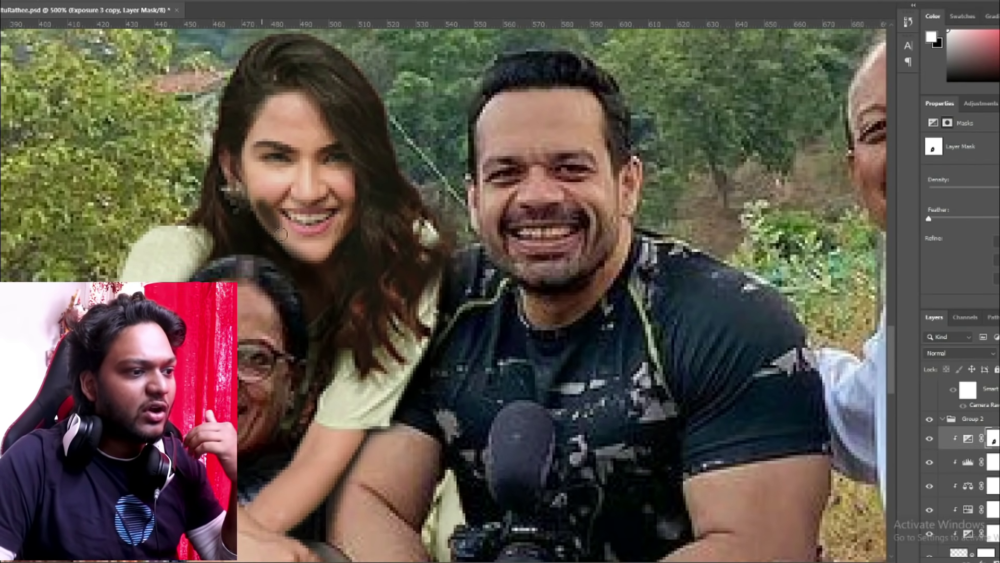
{"action": "key", "text": "ctrl+1"}
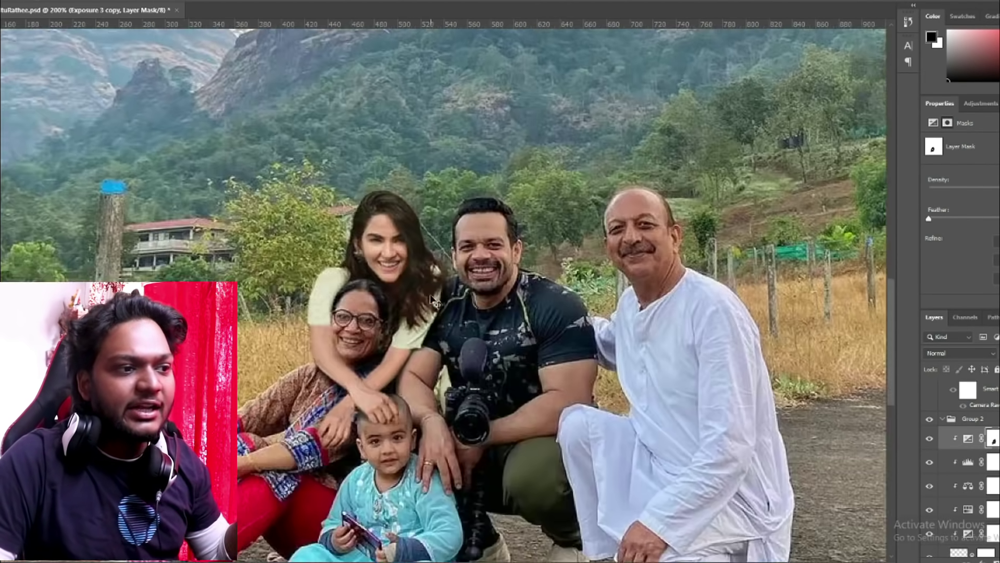
{"action": "left_click", "coordinate": [941, 467]}
{"action": "left_click", "coordinate": [941, 467]}
{"action": "key", "text": "ctrl+plus"}
{"action": "key", "text": "ctrl+plus"}
{"action": "key", "text": "ctrl+plus"}
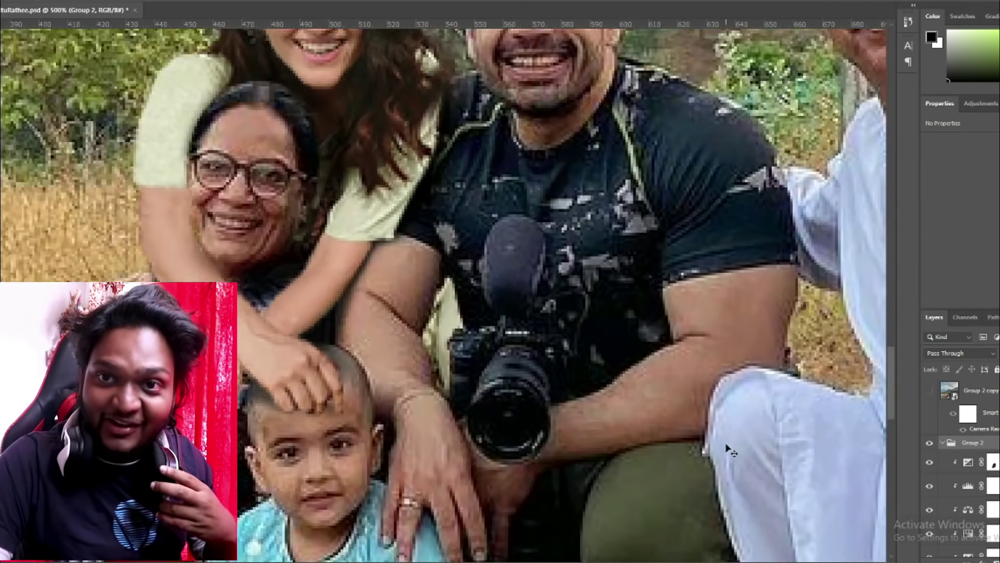